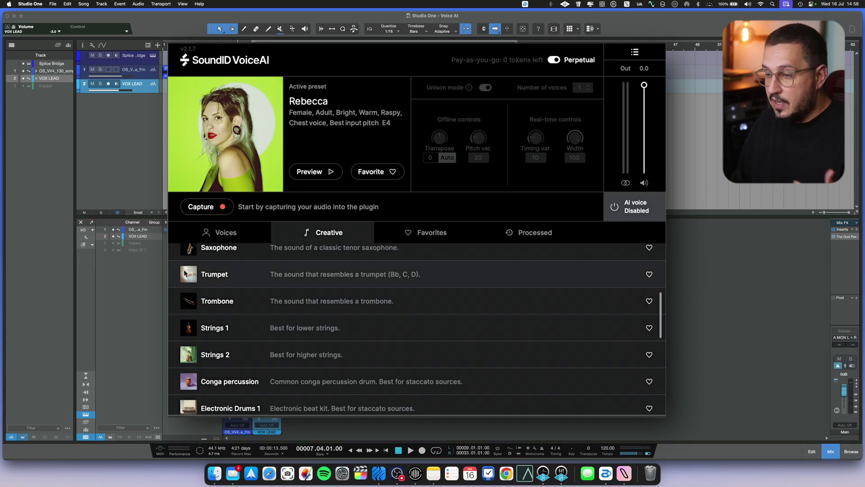
Arm Capture in SoundID VoiceAI and play the song to record the lead vocal from 00:13 to 01:03
left_click(211, 208)
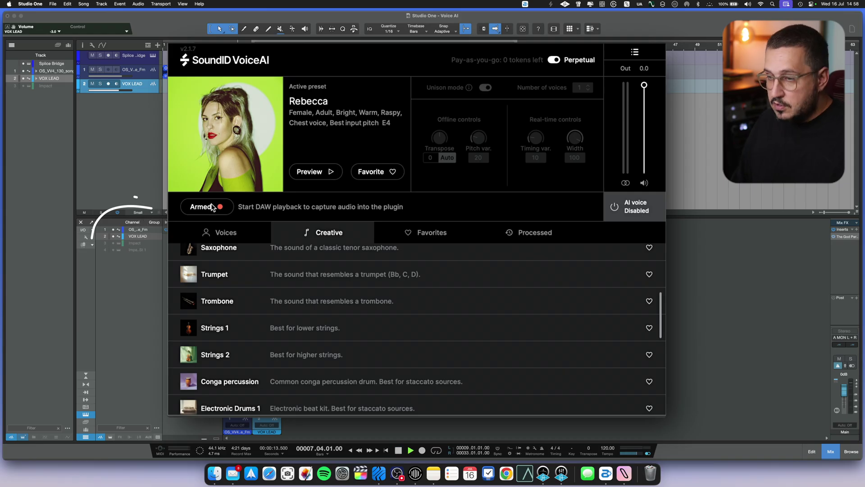
key("space")
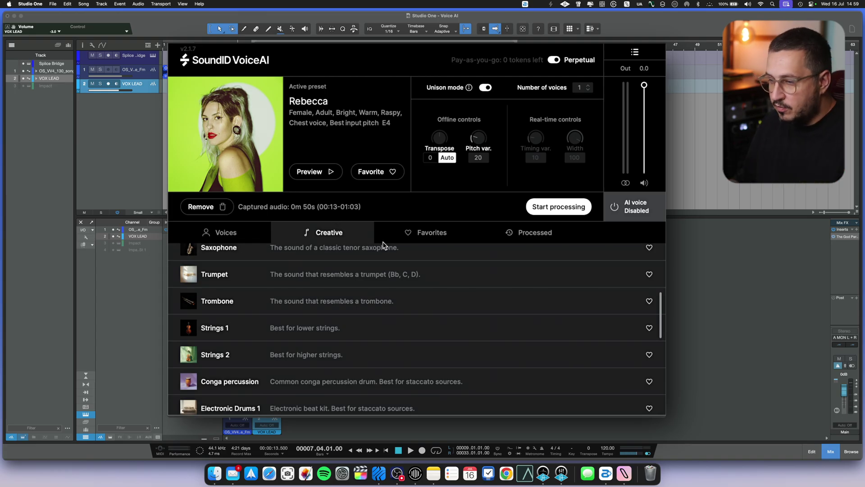
Audition the Samuel, Fiona, Simon, Mia, Gabriel and Patrick voices on the captured vocal
left_click(237, 235)
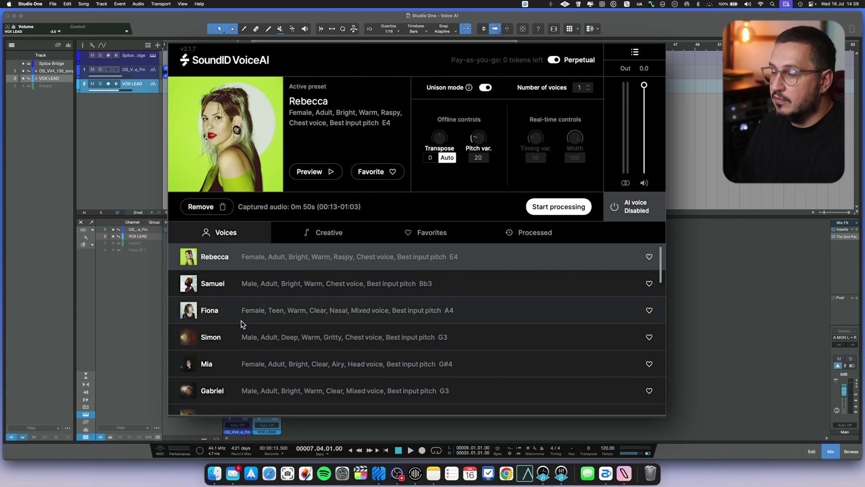
left_click(207, 266)
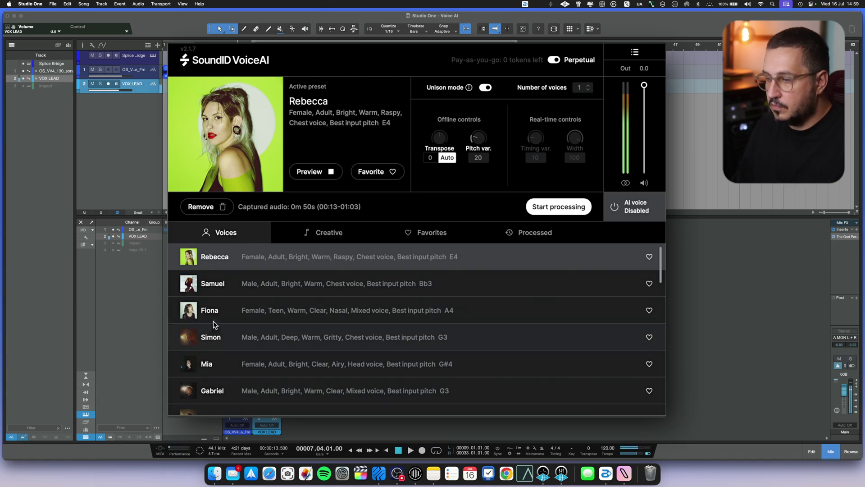
left_click(215, 286)
left_click(219, 314)
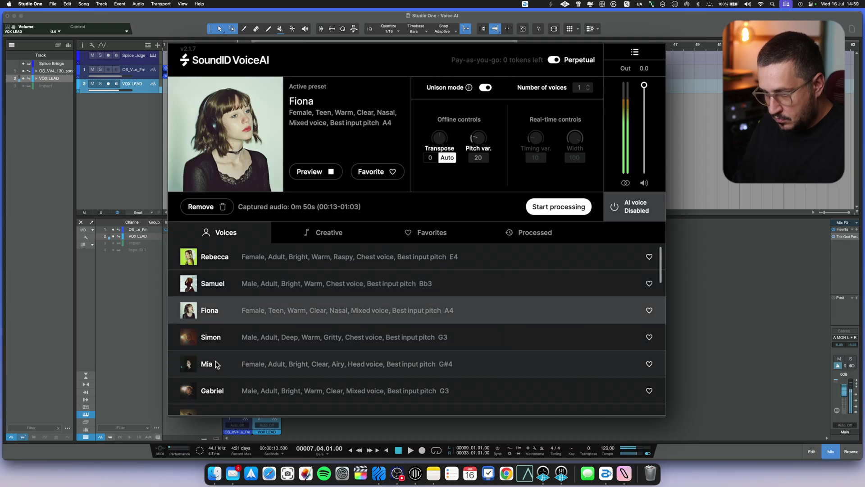
left_click(226, 341)
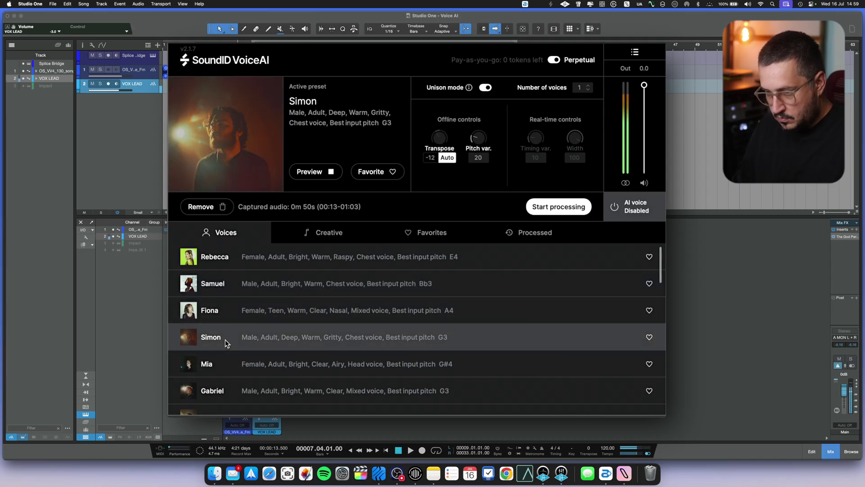
left_click(228, 366)
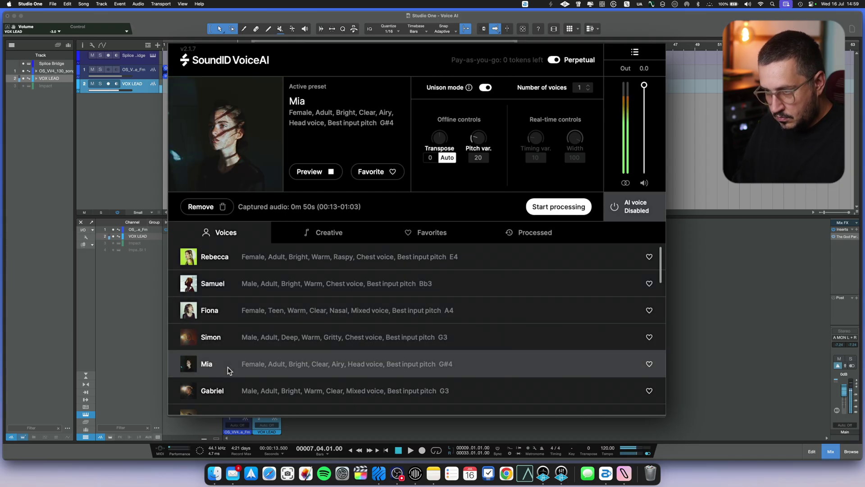
scroll(239, 365, "down", 1)
left_click(256, 362)
scroll(275, 366, "down", 1)
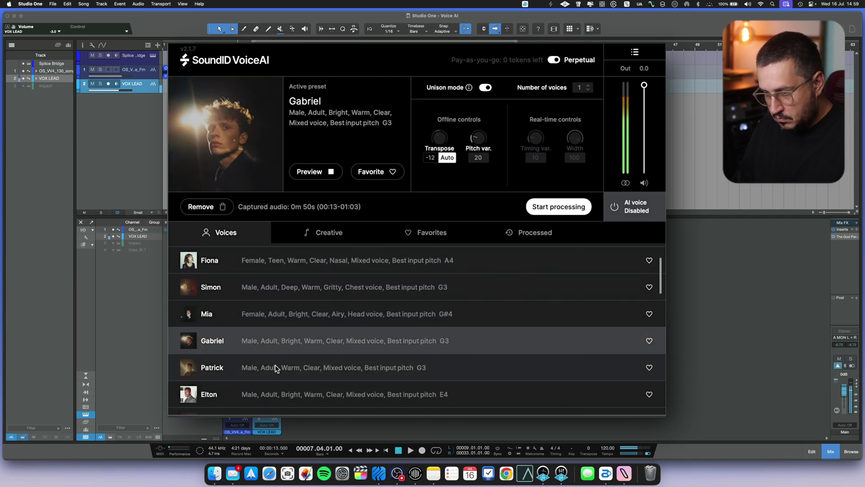
left_click(255, 365)
scroll(255, 365, "down", 1)
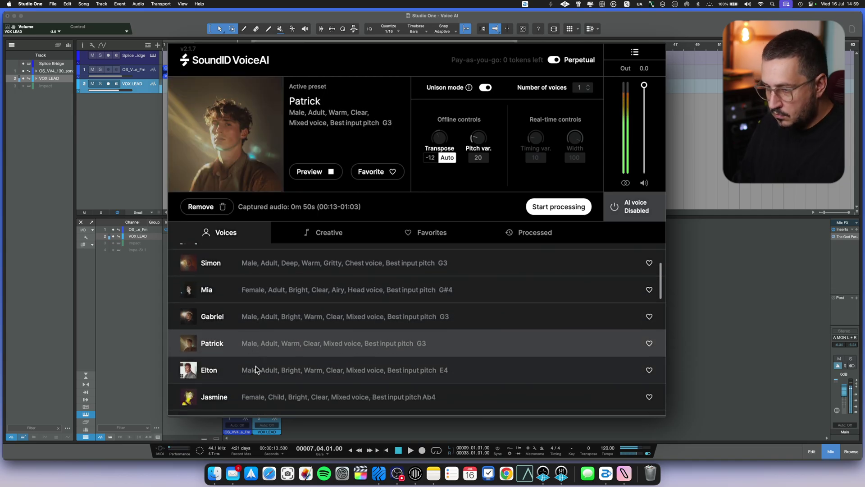
Select the Elton voice and render the captured vocal with it
left_click(256, 368)
scroll(257, 369, "down", 1)
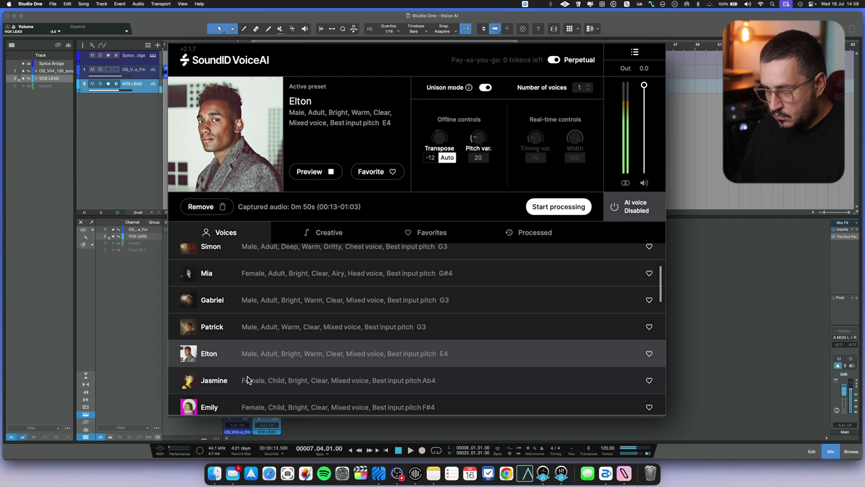
left_click(549, 208)
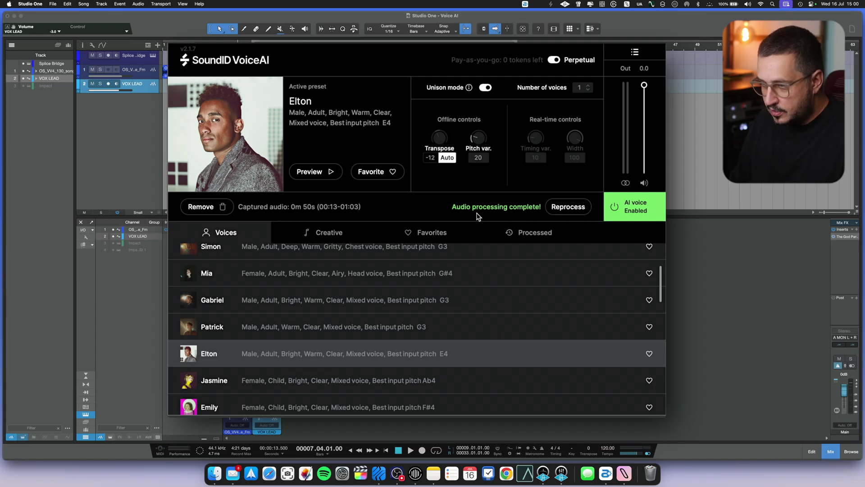
key("space")
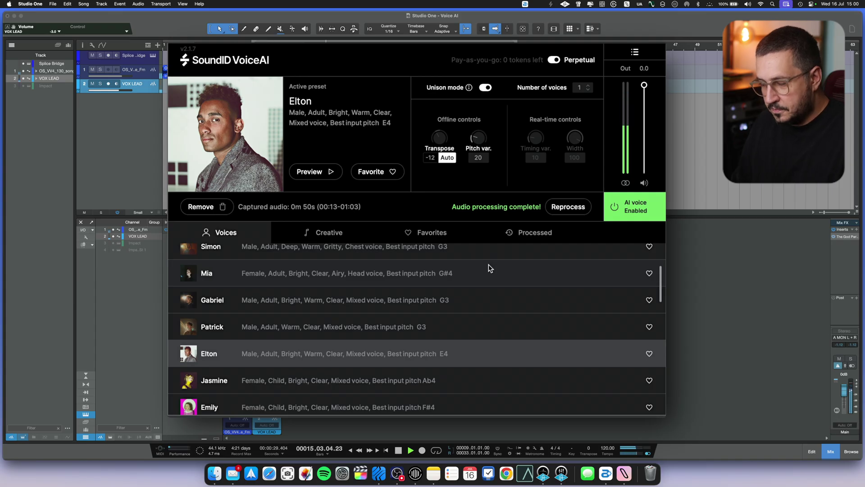
scroll(490, 268, "down", 5)
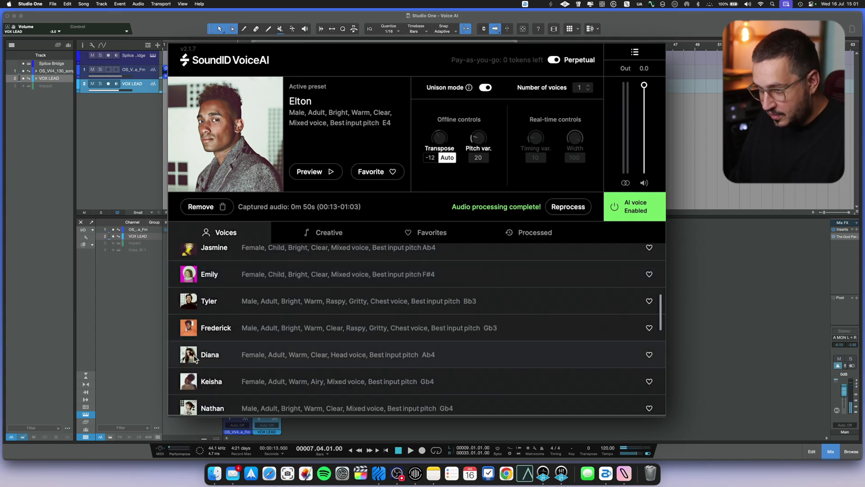
Audition the Diana, Keisha, Nathan and Matthew voices on the captured vocal
left_click(301, 360)
left_click(250, 378)
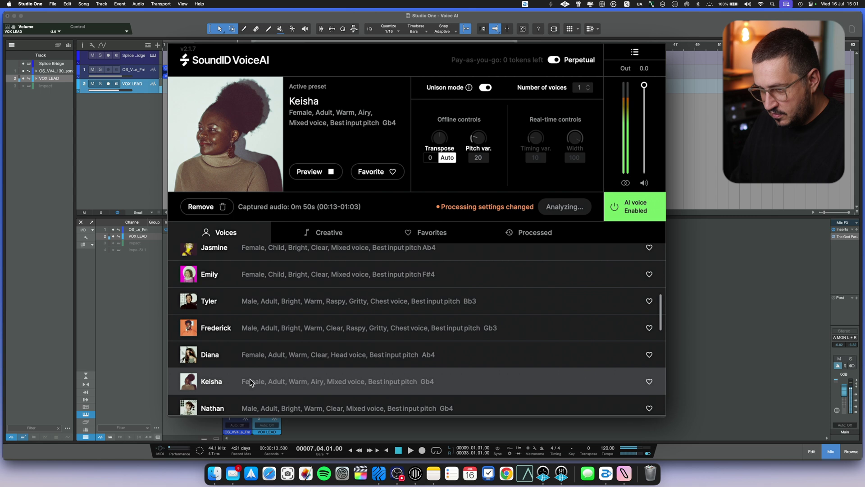
scroll(261, 365, "down", 1)
key("Down")
scroll(287, 359, "down", 1)
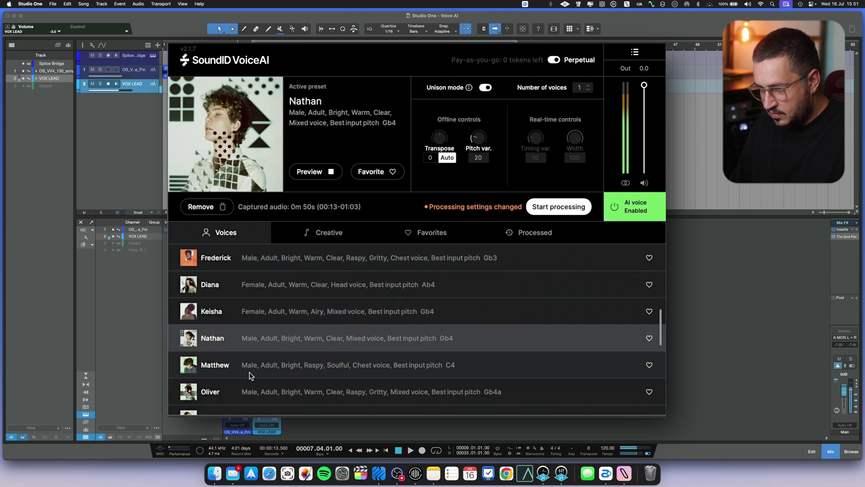
key("Down")
scroll(278, 369, "down", 2)
Compare Charlotte with Aisha, then render the captured vocal with the Charlotte voice
left_click(278, 369)
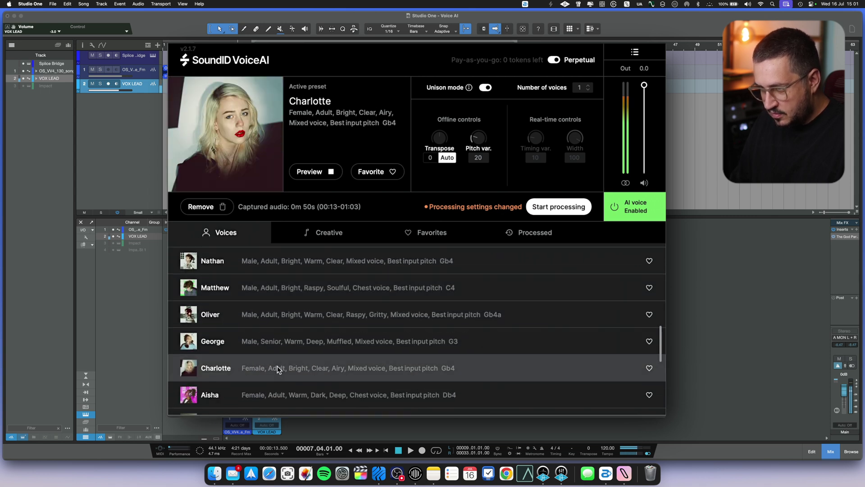
scroll(278, 367, "down", 1)
left_click(277, 366)
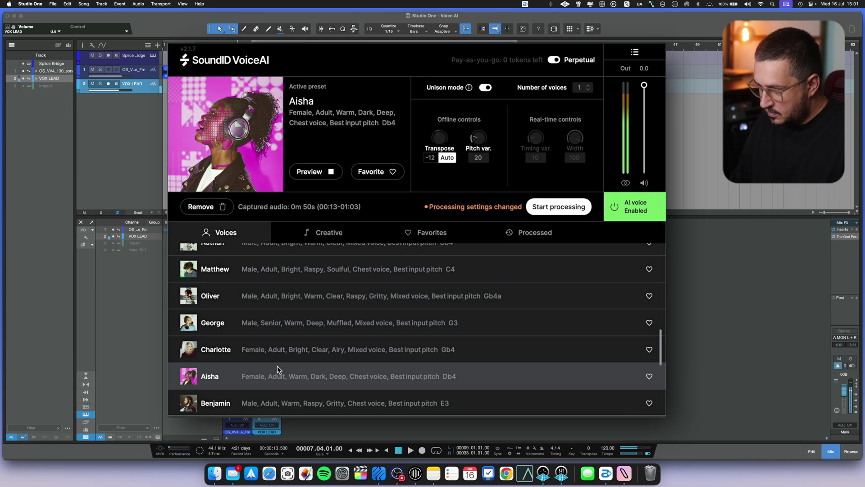
left_click(284, 349)
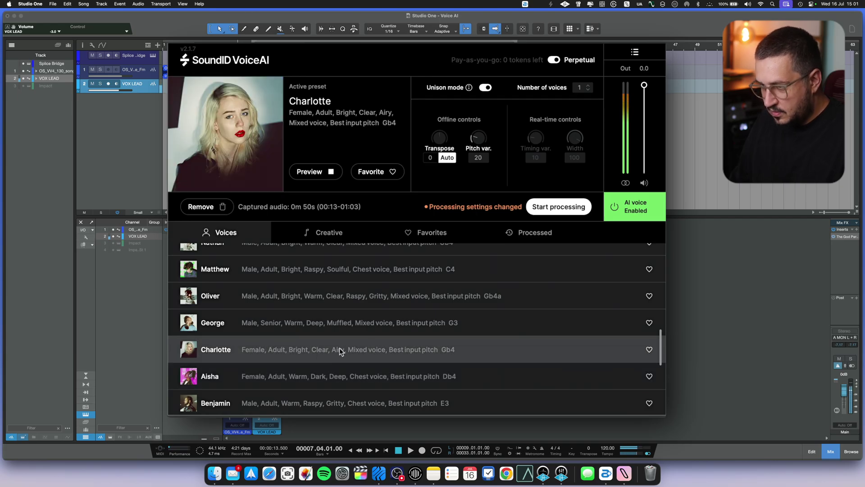
left_click(557, 211)
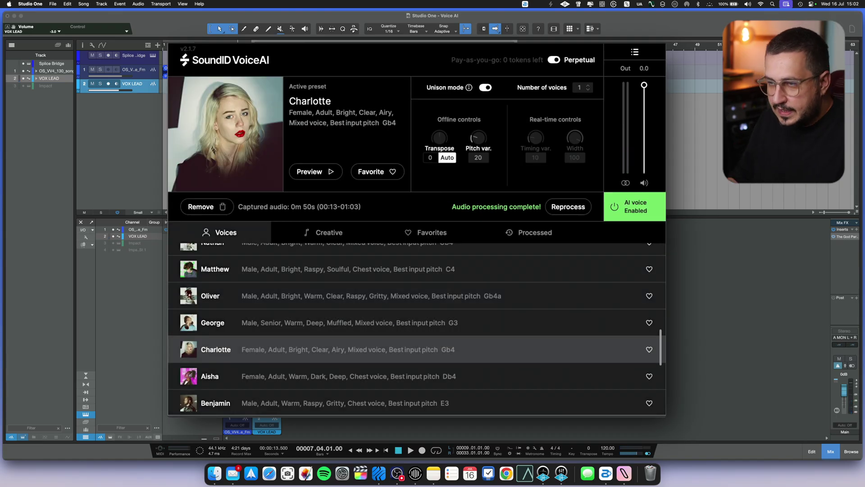
key("space")
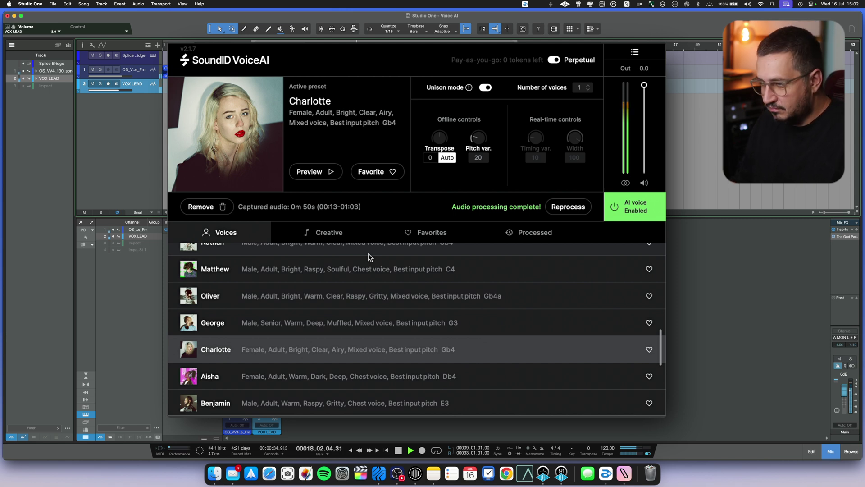
key("space")
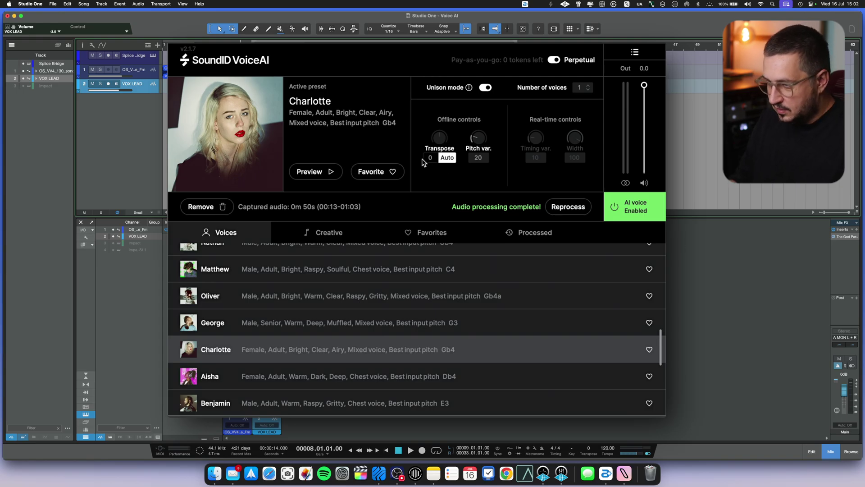
key("s")
key("space")
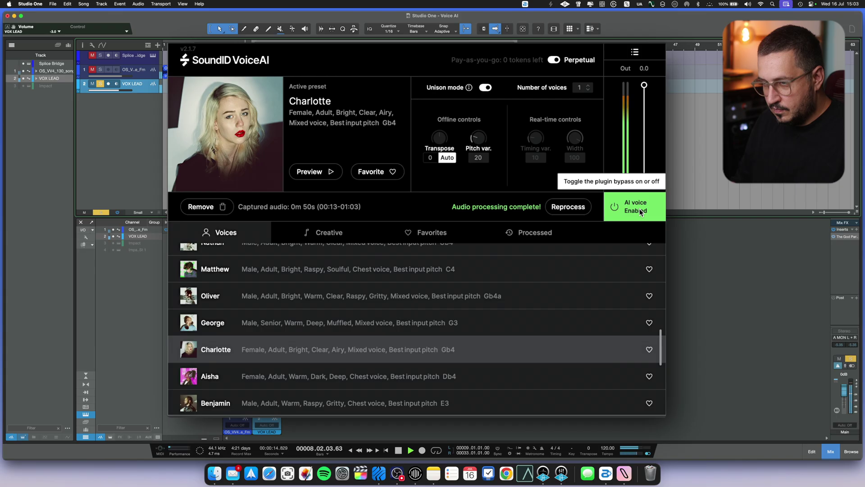
left_click(640, 212)
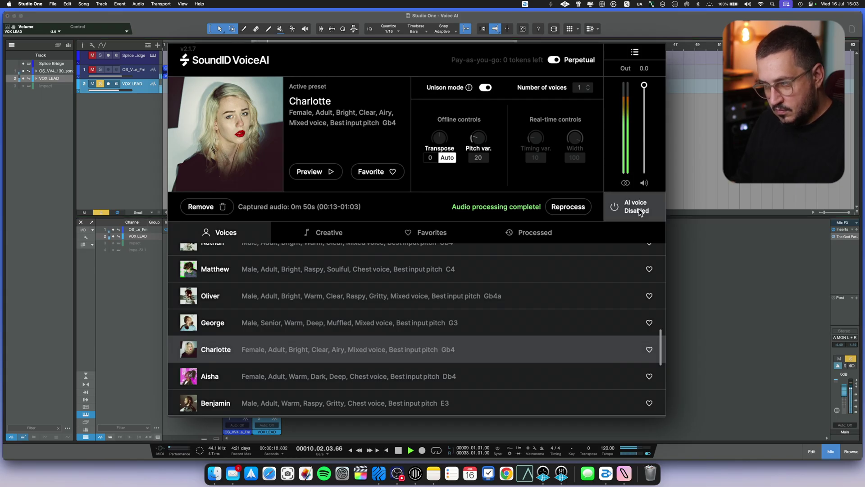
left_click(640, 212)
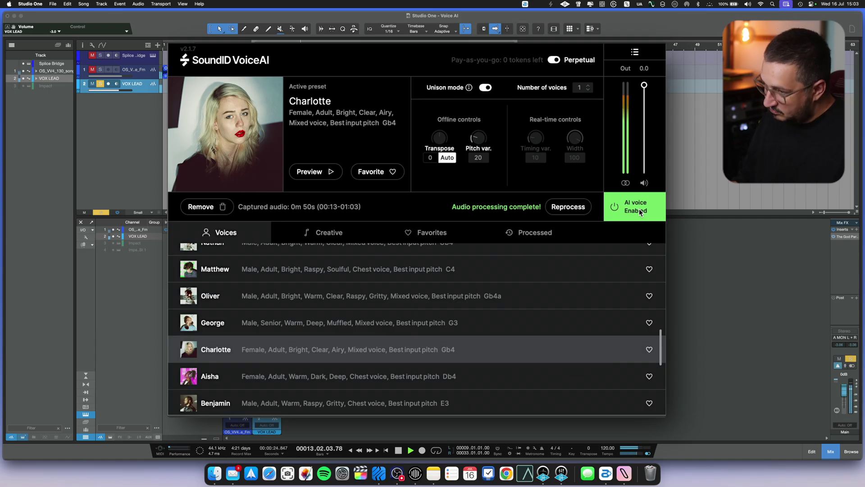
left_click(640, 211)
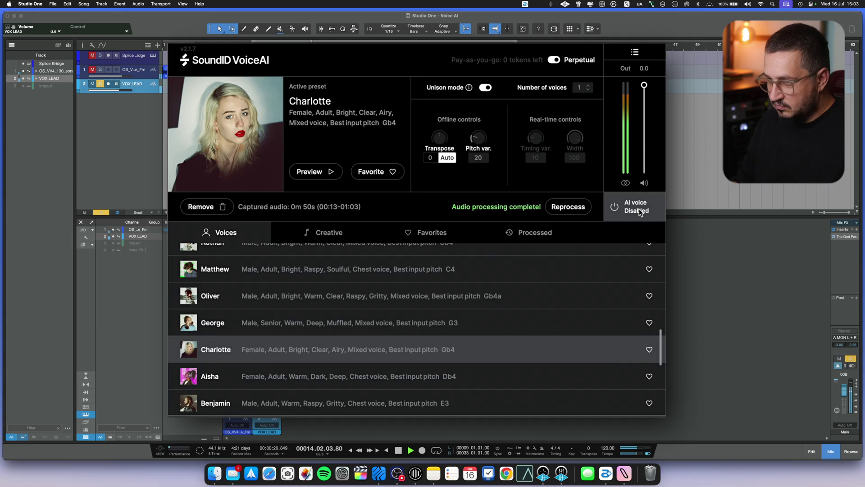
key("space")
left_click(644, 214)
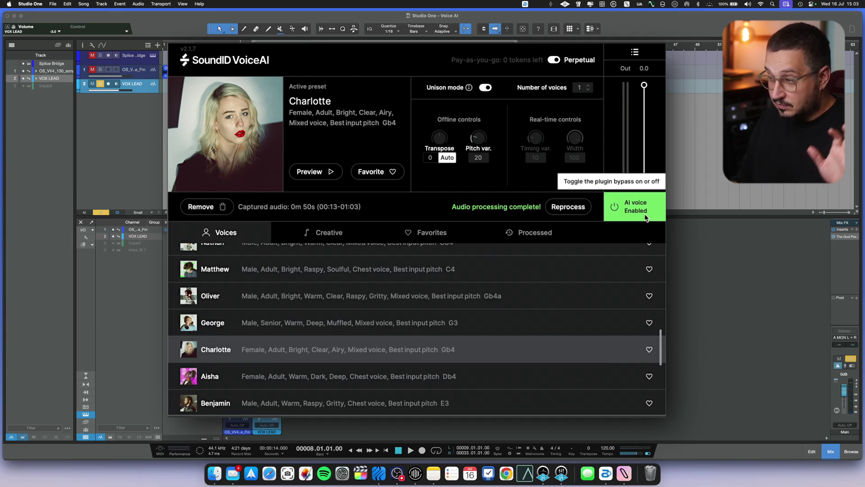
left_click(644, 214)
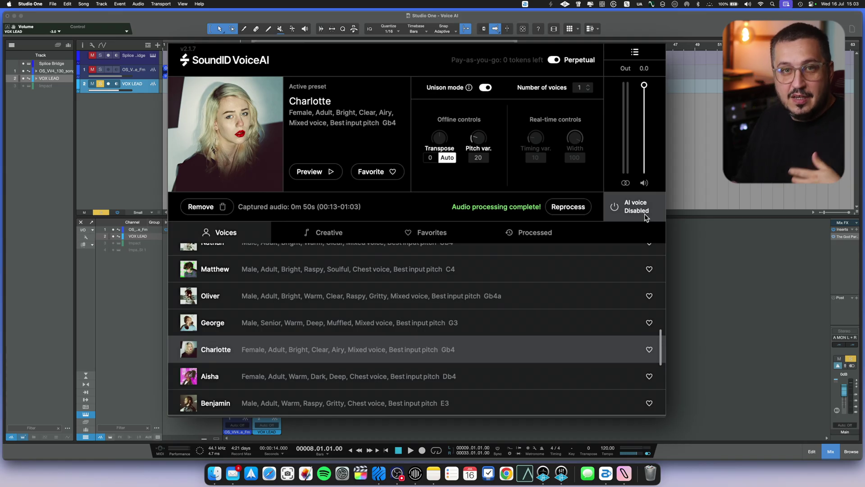
left_click(644, 214)
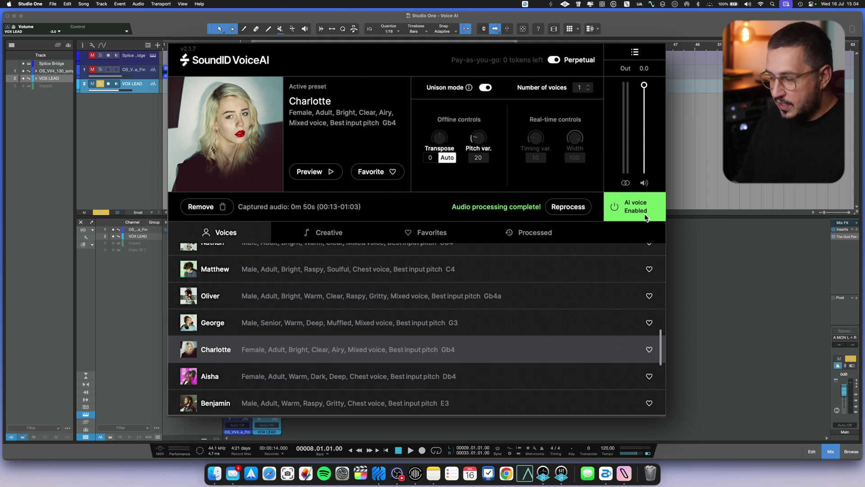
key("space")
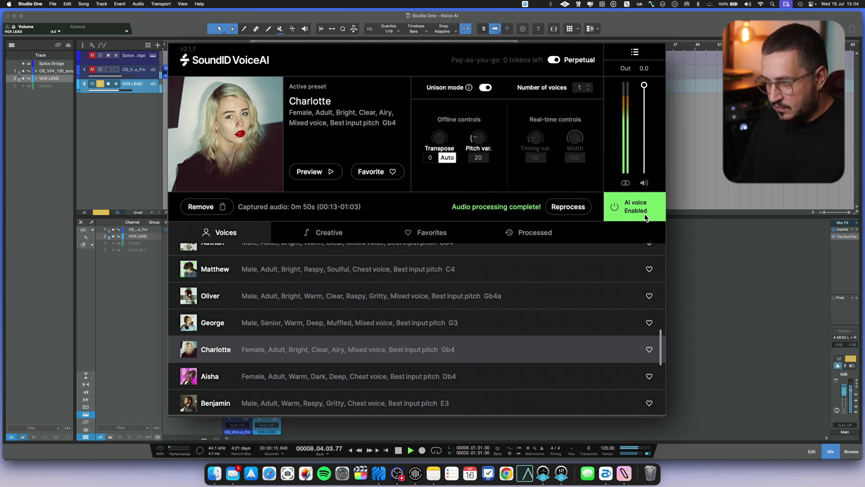
left_click(645, 213)
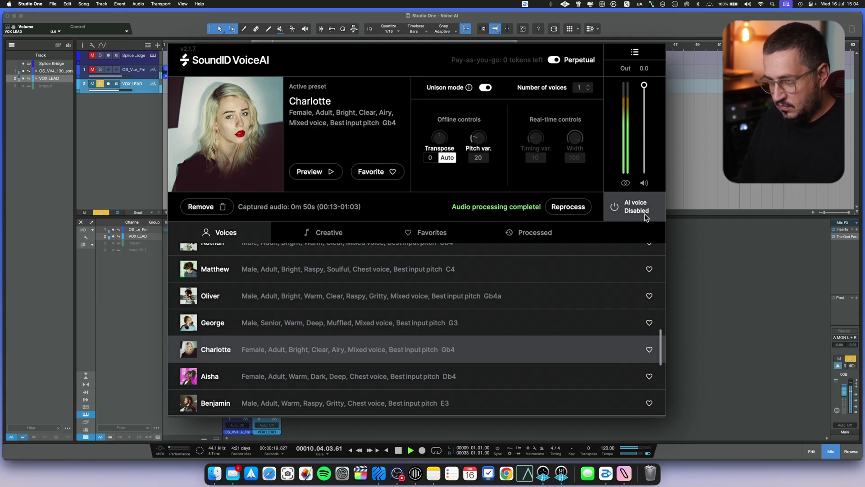
left_click(644, 213)
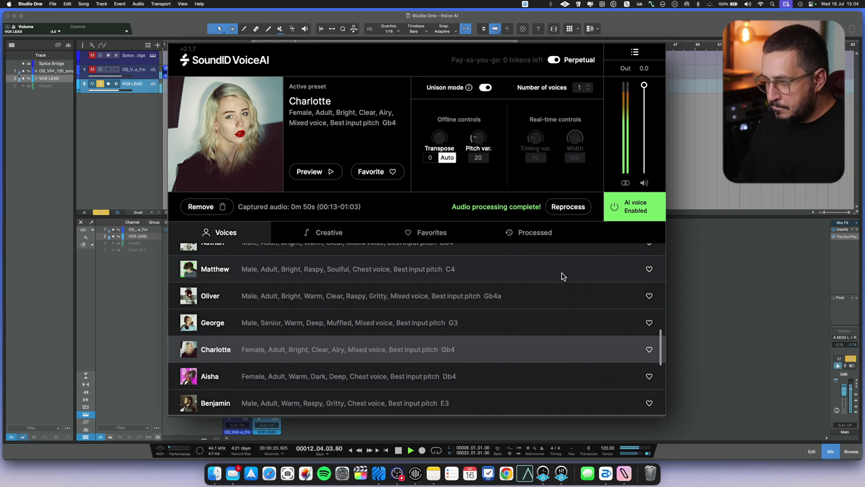
key("space")
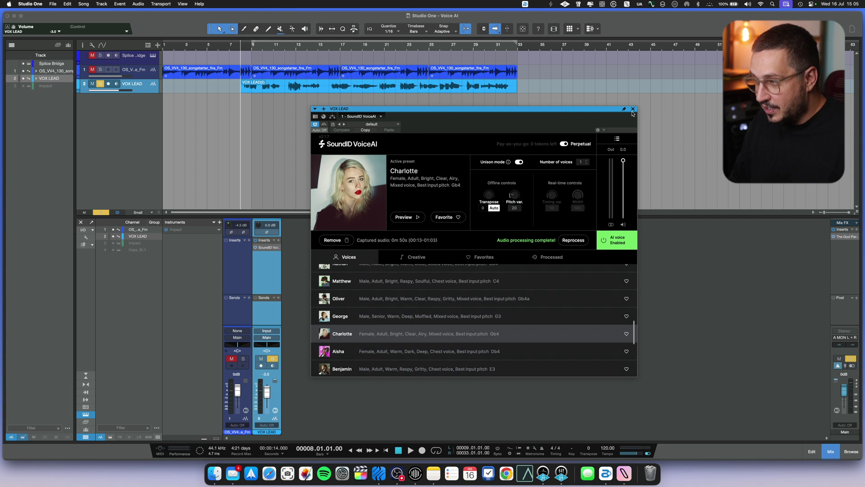
Add a bus fed by the VOX LEAD channel and rename it from Bus 1 to StereoVOX
left_click(632, 109)
right_click(271, 282)
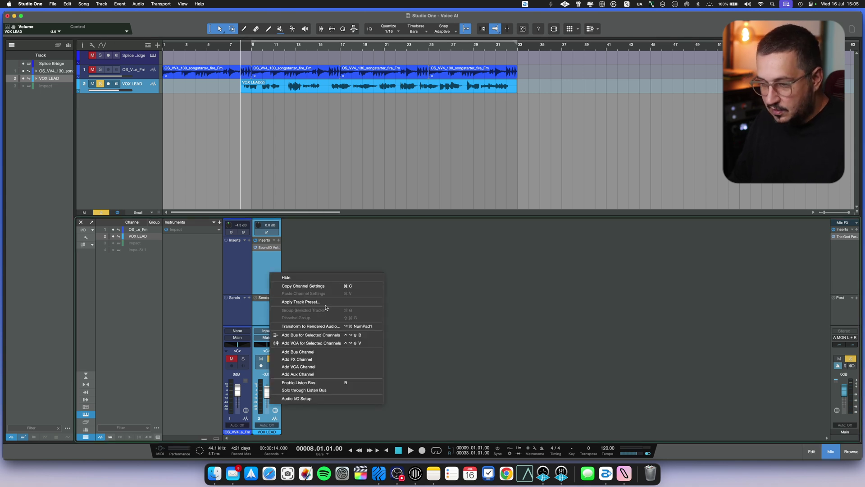
left_click(319, 337)
double_click(298, 431)
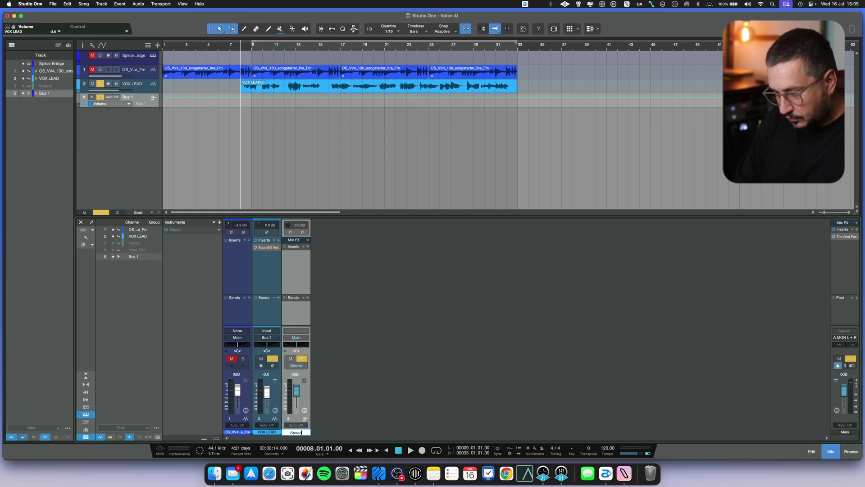
type("StereoVOX")
key("Return")
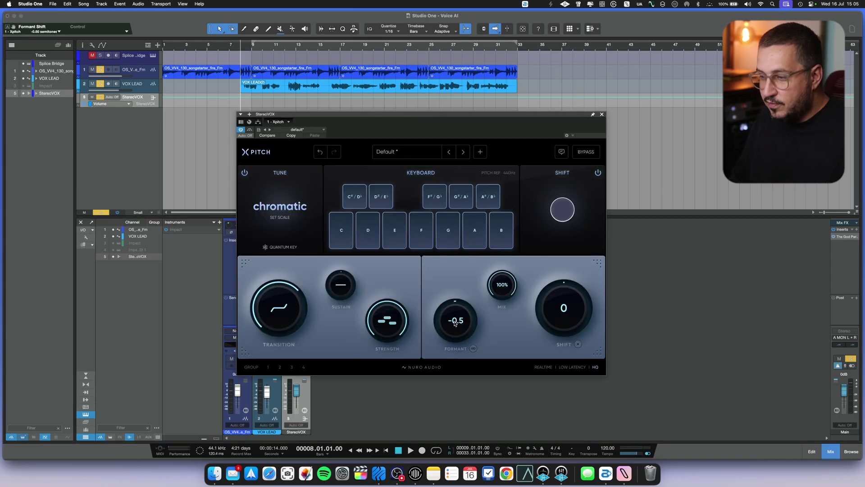
Reset the Xpitch formant shift and try lowering it to around -8.5 semitones
double_click(455, 323)
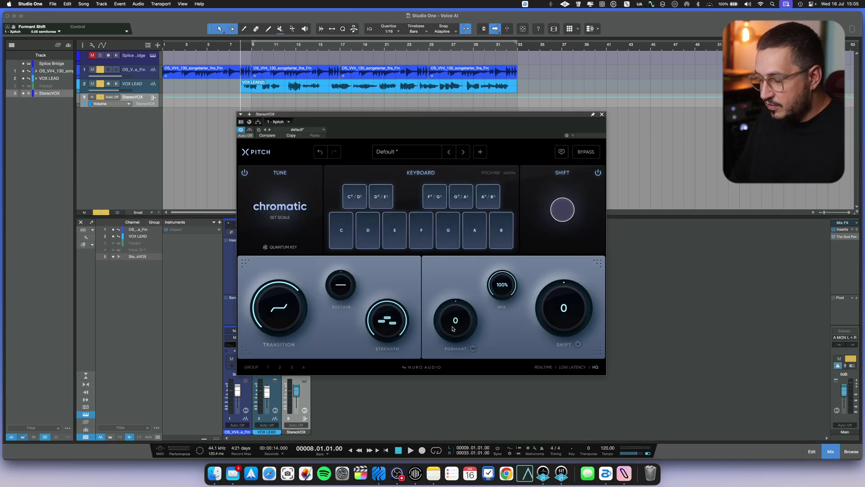
left_click_drag(453, 328, 456, 335)
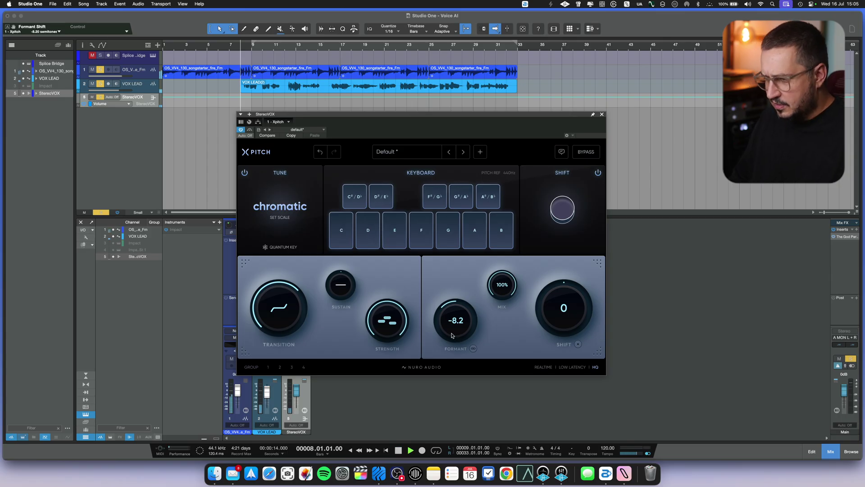
mouse_move(452, 336)
left_mouse_down()
mouse_move(459, 361)
mouse_move(457, 331)
left_mouse_up()
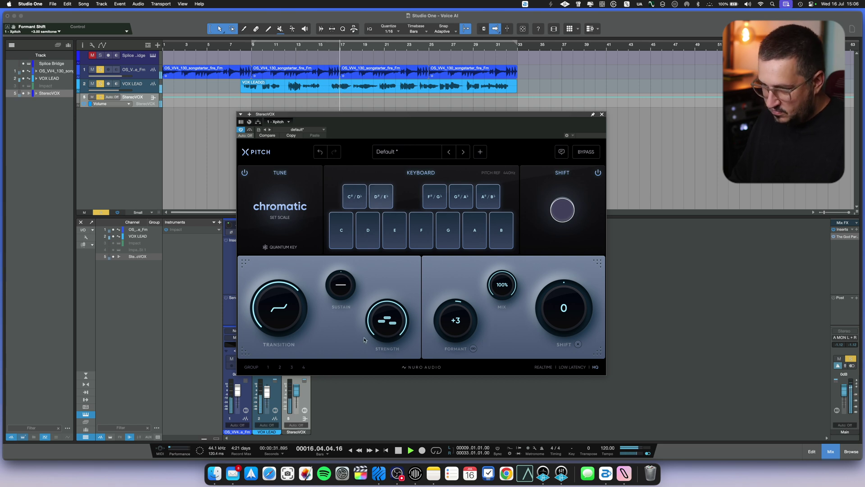
Turn off Xpitch pitch correction at minimum transition and settle the formant near -5 semitones
left_click_drag(304, 302, 336, 323)
left_click(244, 173)
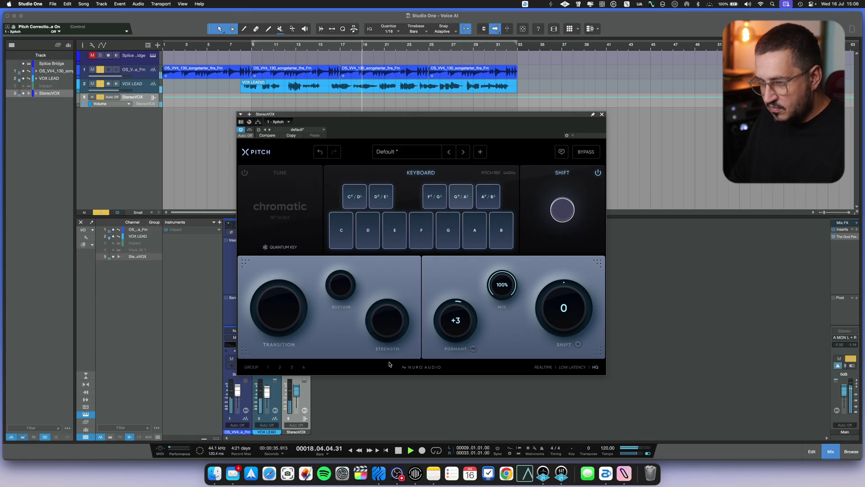
left_click_drag(459, 336, 452, 370)
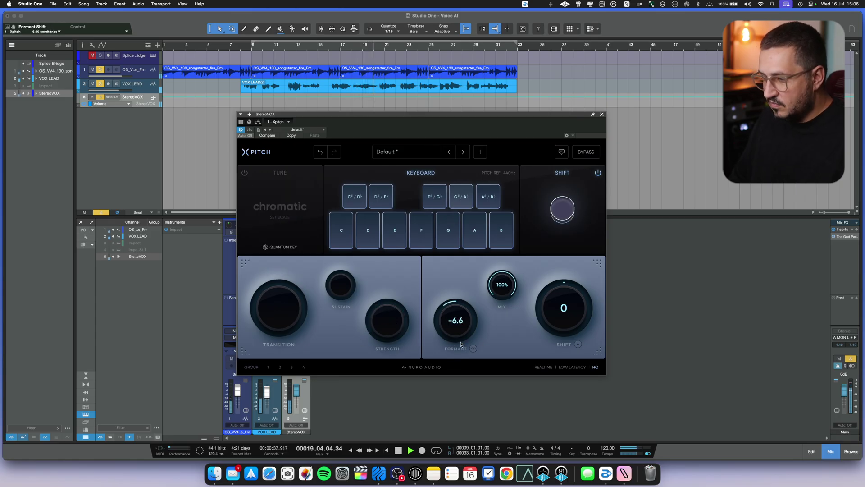
mouse_move(466, 339)
left_mouse_down()
mouse_move(468, 318)
mouse_move(461, 329)
left_mouse_up()
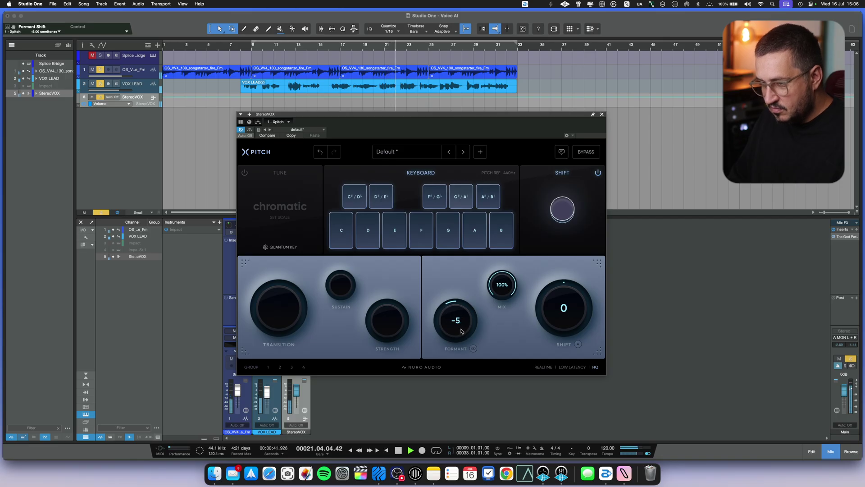
Insert UADx LA-2A on StereoVOX with Peak Reduction at 49 and Gain at 21
left_click(601, 114)
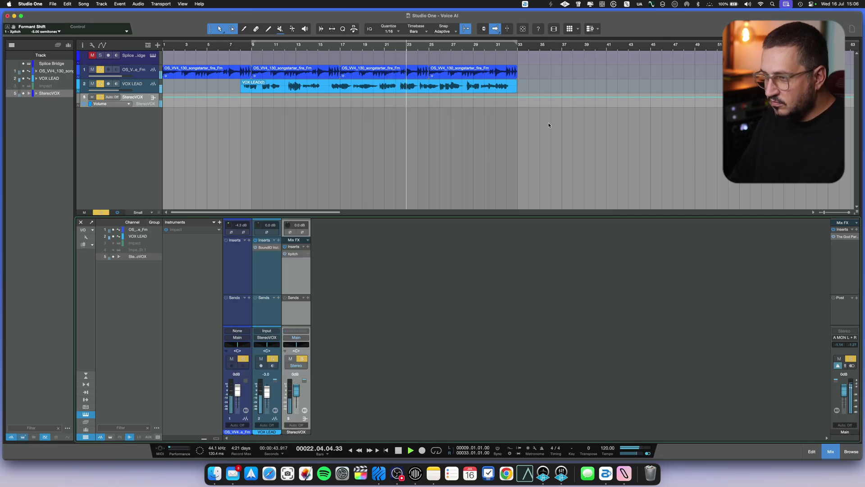
key("space")
left_click(308, 246)
type("la-2a")
key("Return")
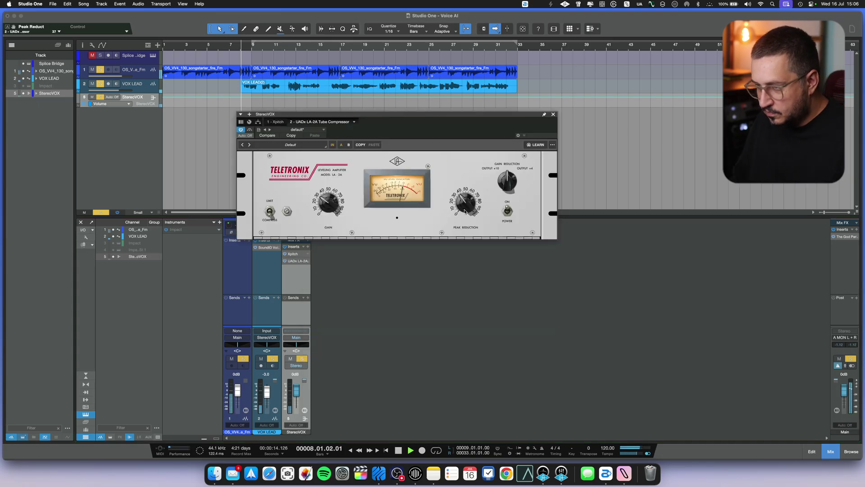
left_click_drag(467, 208, 467, 205)
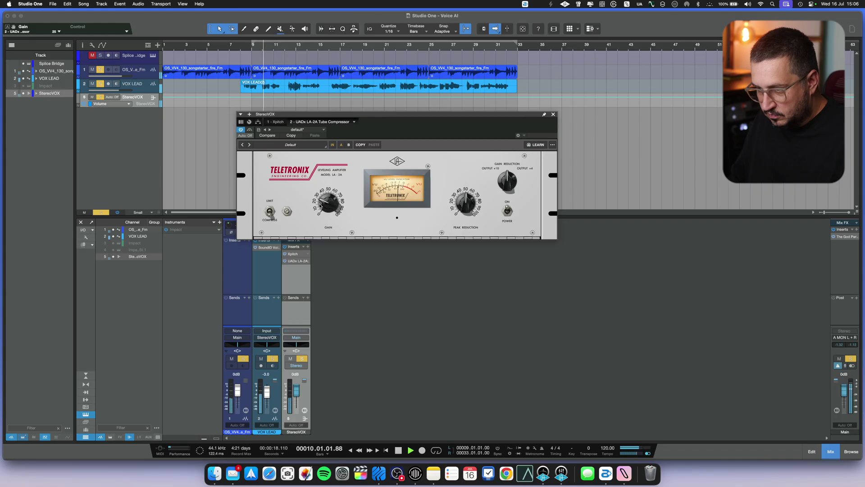
left_click_drag(319, 205, 325, 207)
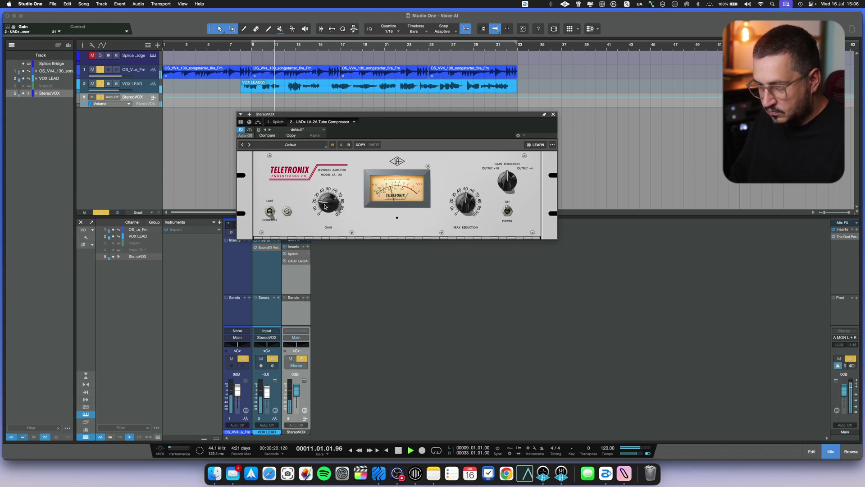
Close the LA-2A window, stop playback and return to the StereoVOX insert browser
left_click(553, 114)
key("space")
left_click(307, 247)
Insert ValhallaVintageVerb on StereoVOX and switch its mode to Dirty Hall
type("vinge")
type("tage")
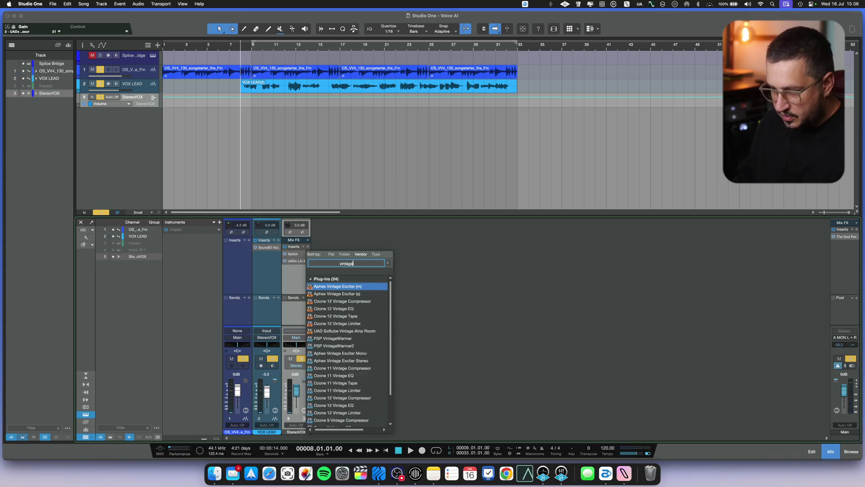
type("verb")
key("Return")
key("space")
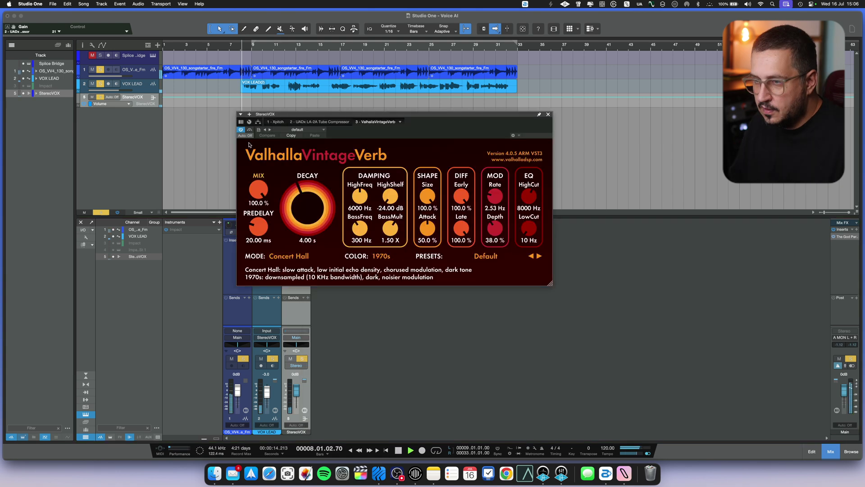
left_click(300, 256)
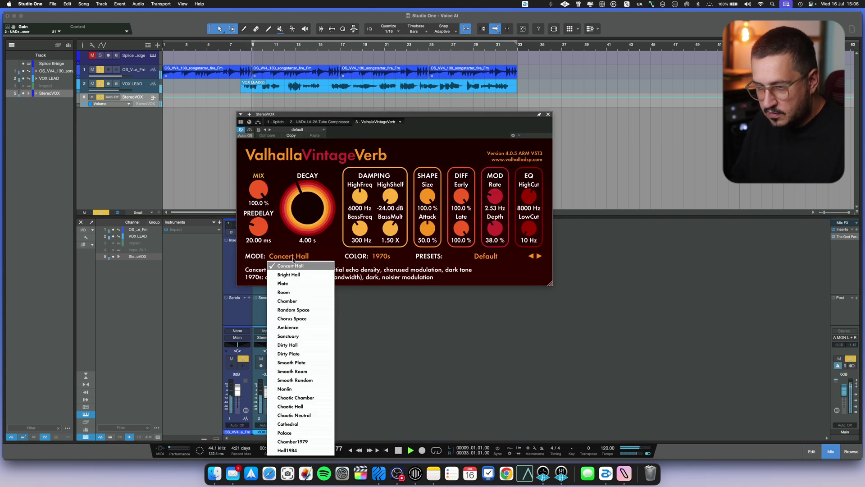
left_click(297, 346)
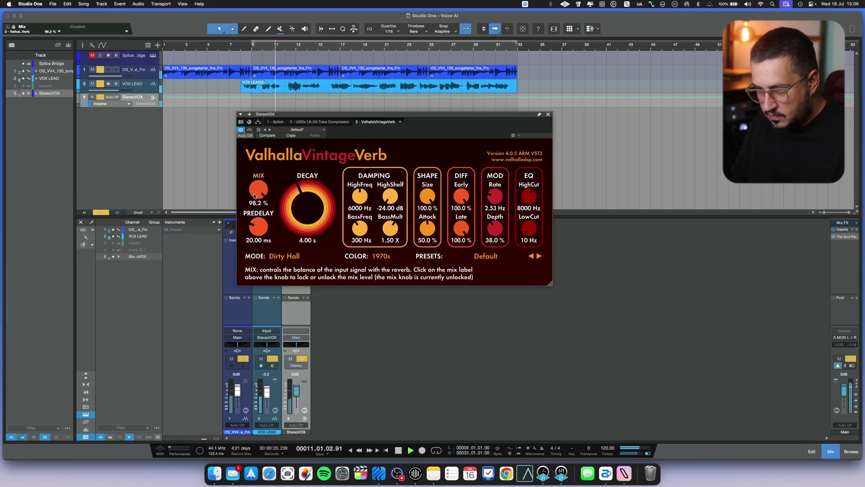
Set VintageVerb high cut to 2000 Hz, low cut to 590 Hz and mix to about 49%
mouse_move(260, 197)
left_mouse_down()
mouse_move(254, 214)
mouse_move(260, 197)
left_mouse_up()
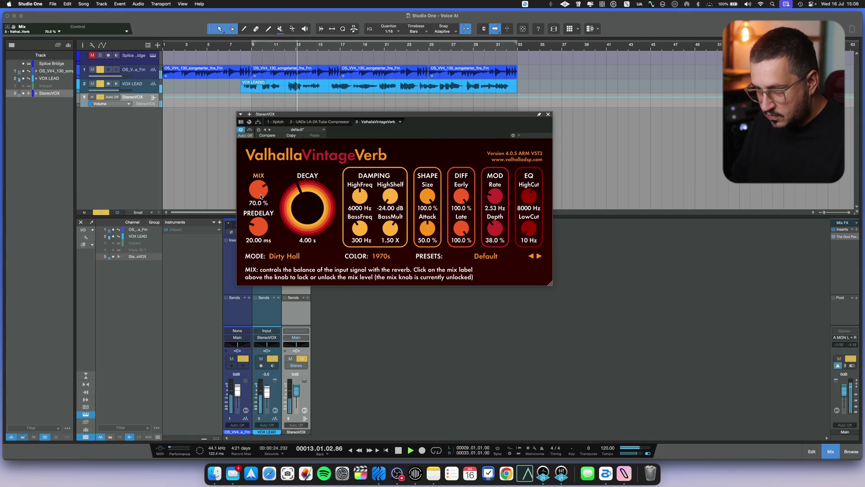
left_click_drag(530, 195, 532, 230)
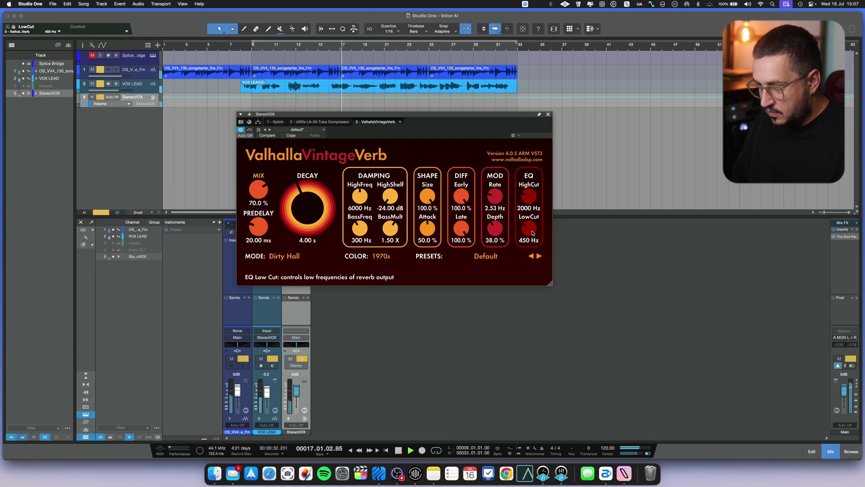
left_click_drag(535, 232, 536, 229)
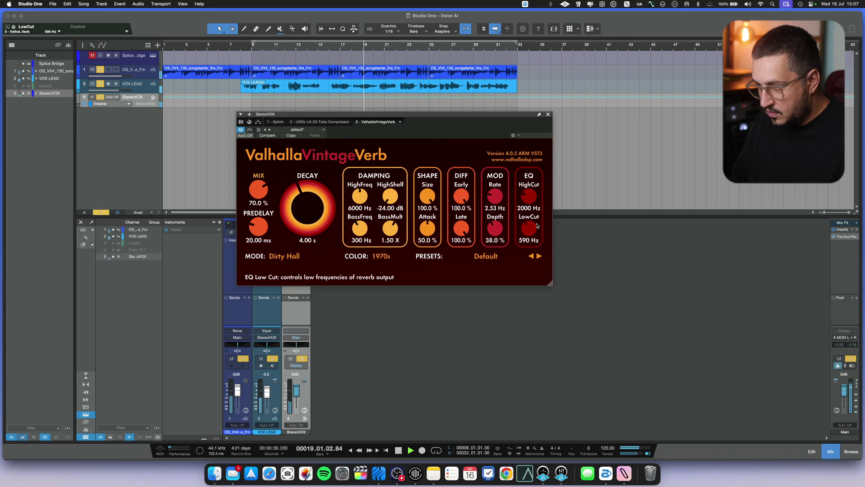
left_click_drag(258, 191, 255, 212)
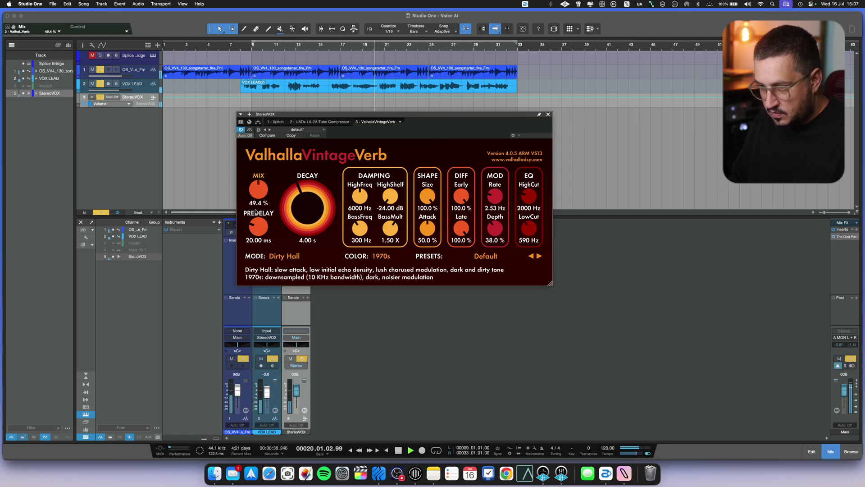
left_click(262, 194)
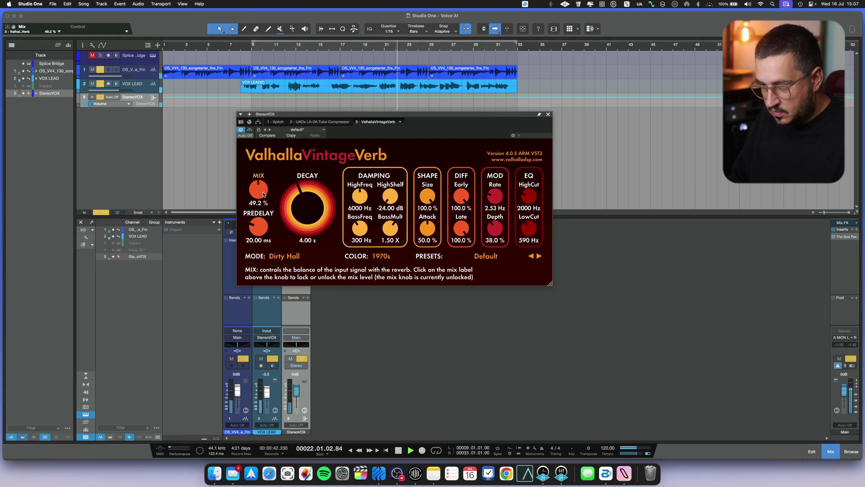
scroll(264, 195, "up", 2)
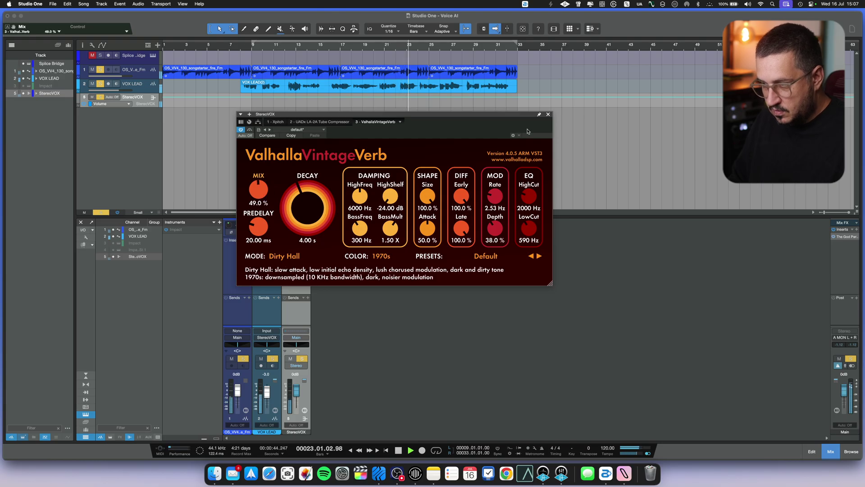
left_click(549, 114)
key("space")
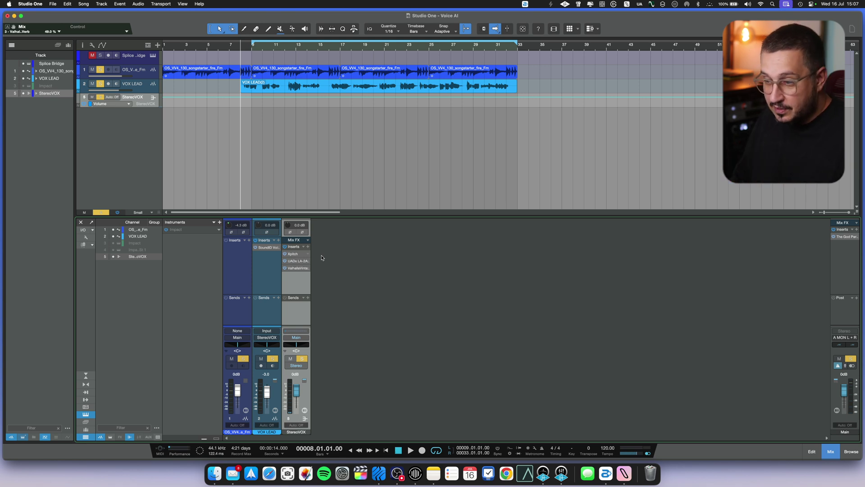
Insert Ghz Lossy 3 on StereoVOX and narrow its Range band to 112 Hz–1.50 kHz
left_click(307, 248)
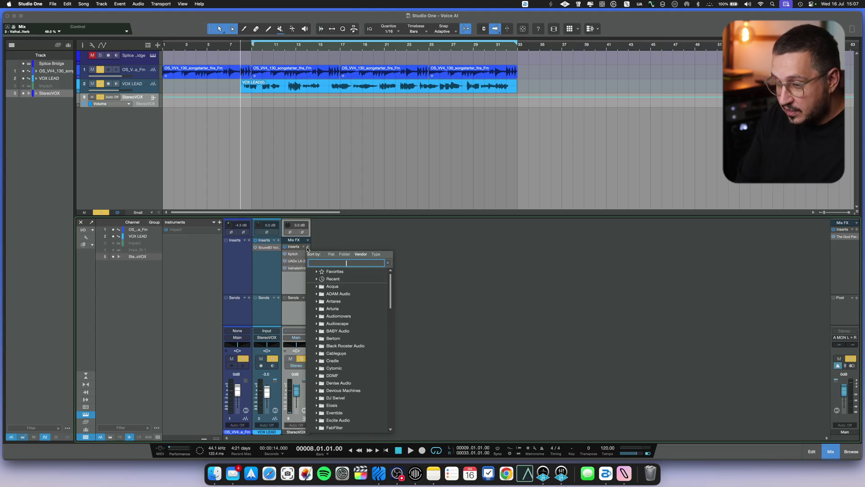
type("los")
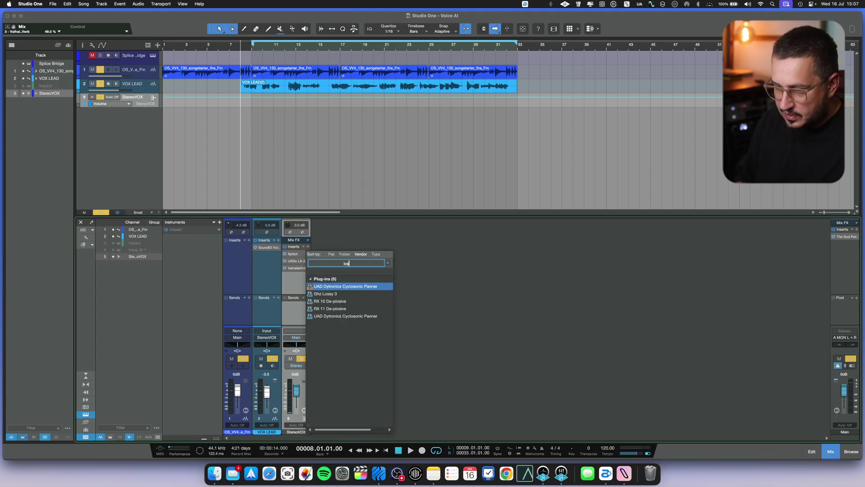
double_click(353, 294)
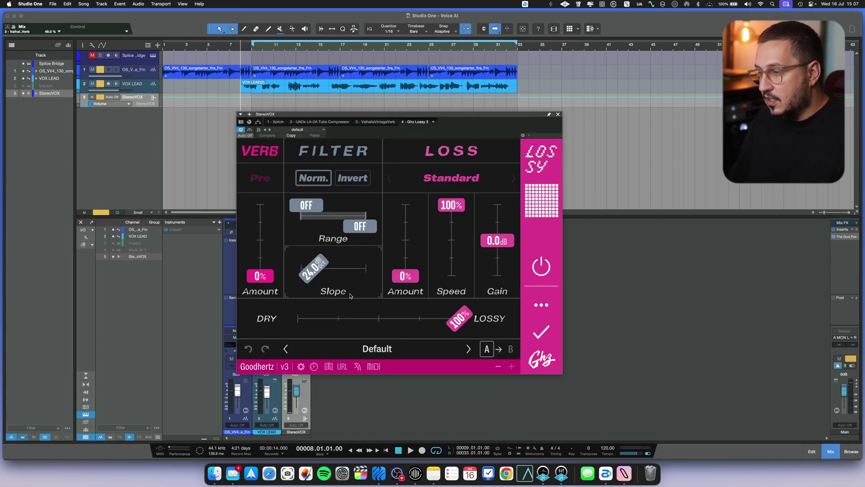
key("space")
left_click_drag(315, 207, 335, 219)
mouse_move(360, 226)
left_mouse_down()
mouse_move(341, 239)
mouse_move(350, 236)
left_mouse_up()
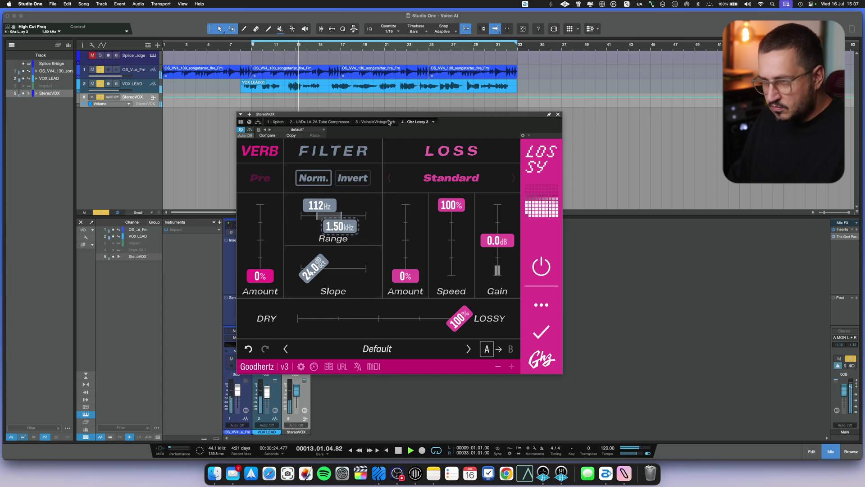
left_click_drag(383, 115, 464, 115)
key("space")
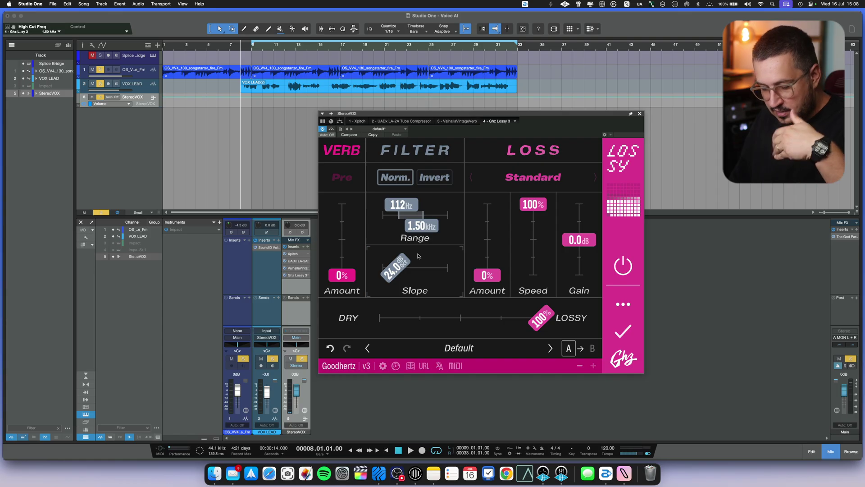
Mute the songstarter loop and switch Lossy's loss mode to Packet Repeat
key("shift+m")
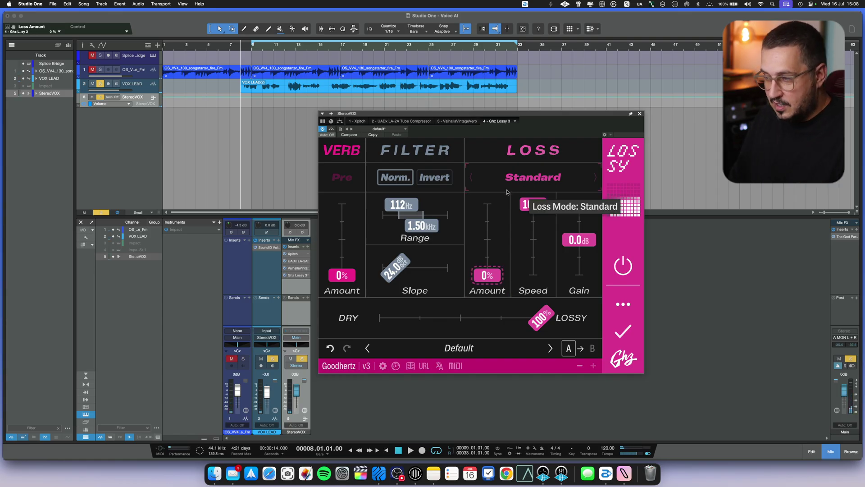
left_click_drag(489, 277, 495, 229)
key("space")
left_click(596, 178)
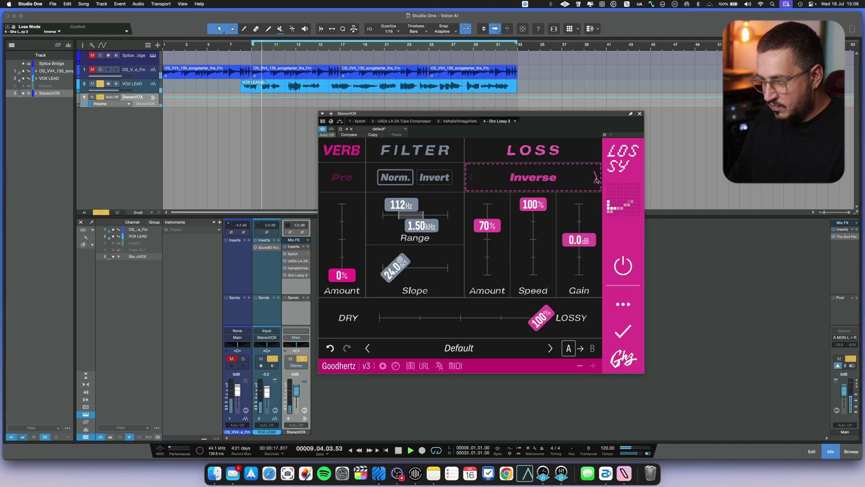
left_click(595, 177)
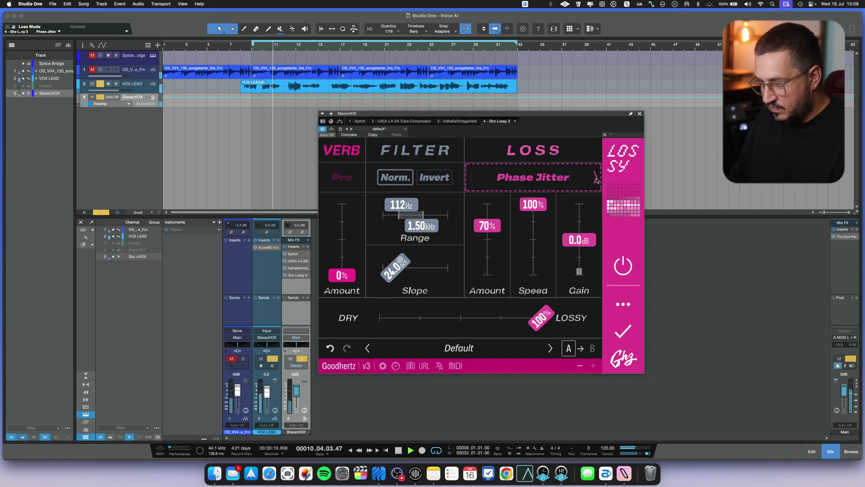
left_click(595, 177)
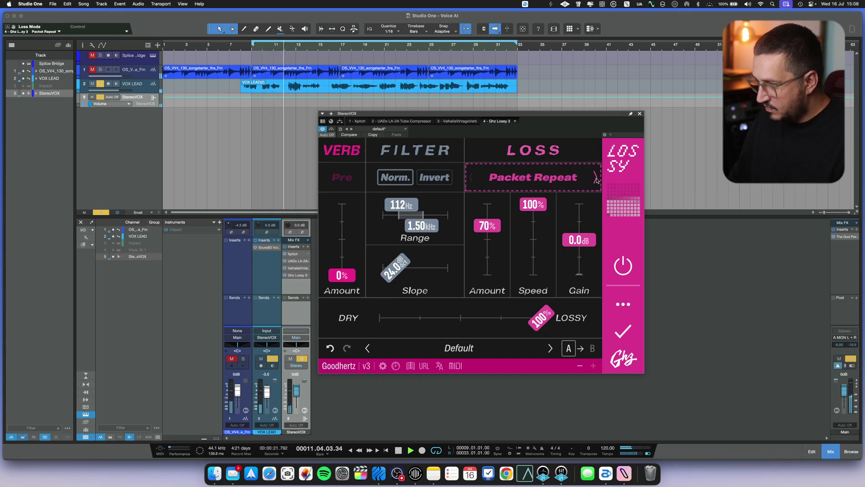
Set Lossy loss amount to 35%, speed to 40% and pre-verb to 10%
left_click_drag(489, 233, 494, 258)
left_click_drag(533, 204, 537, 251)
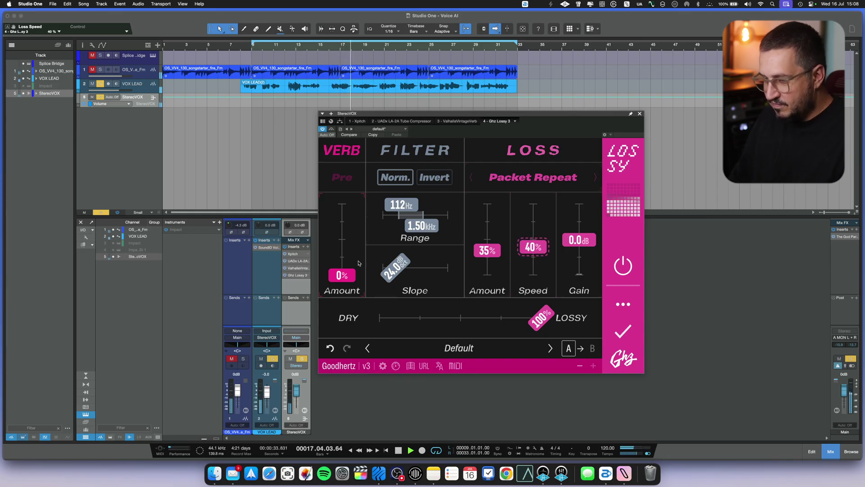
left_click_drag(354, 274, 354, 268)
left_click(231, 358)
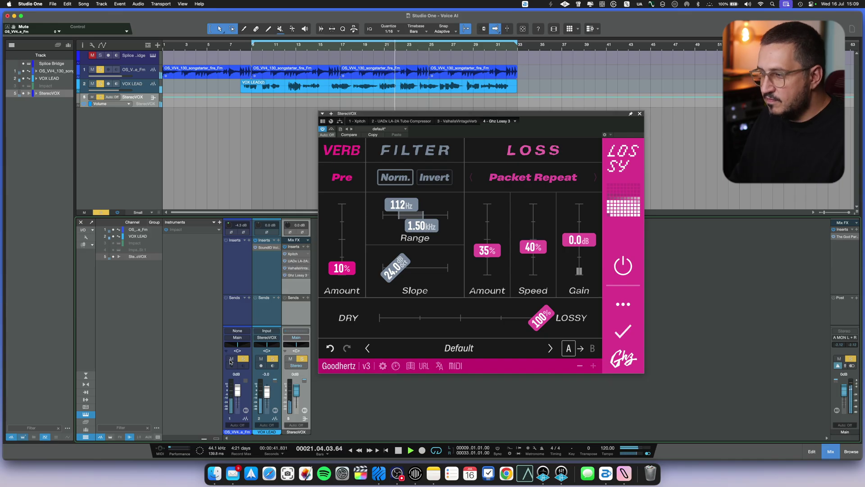
left_click(231, 359)
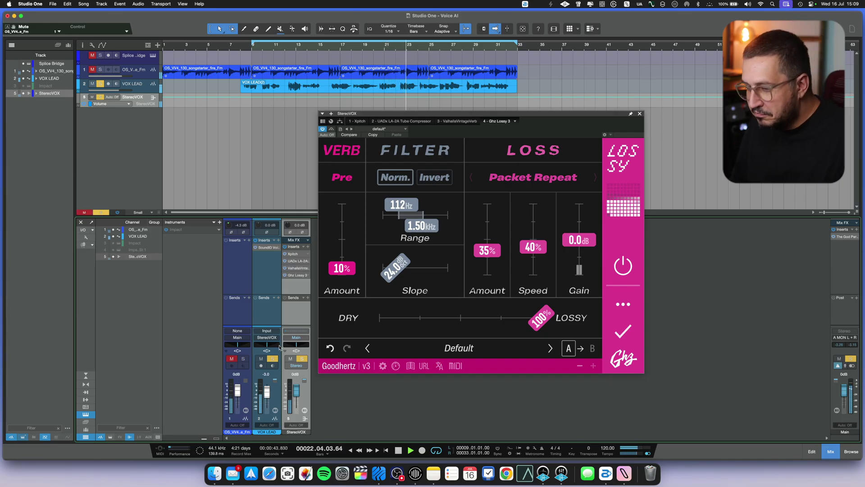
key("space")
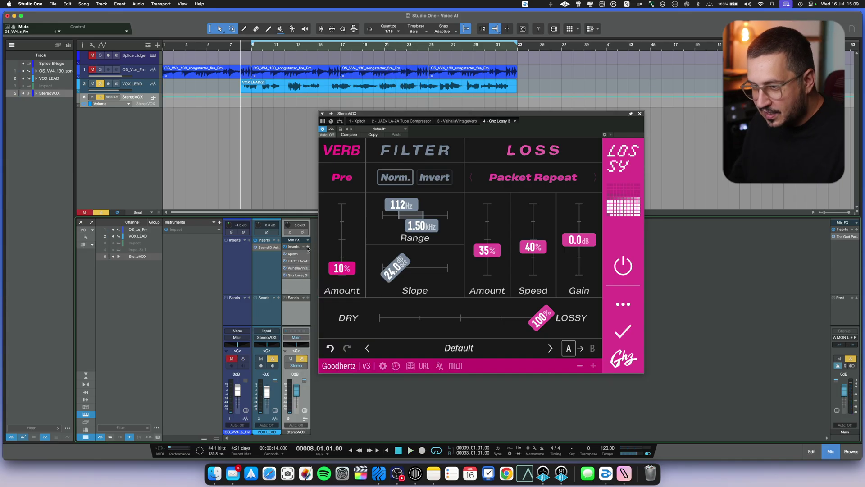
Insert Degrader after Lossy 3 on StereoVOX and lower its sample rate slightly
left_click(308, 248)
type("degra")
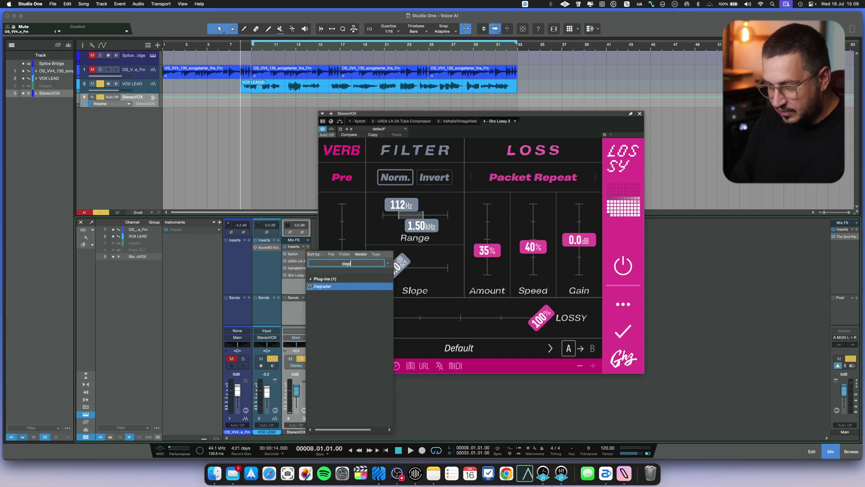
left_click(346, 285)
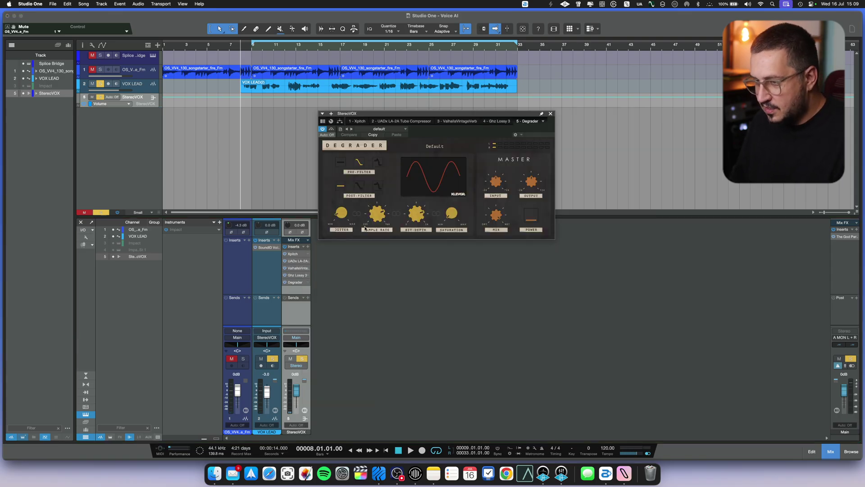
left_click_drag(367, 221, 373, 234)
left_click(418, 221)
key("space")
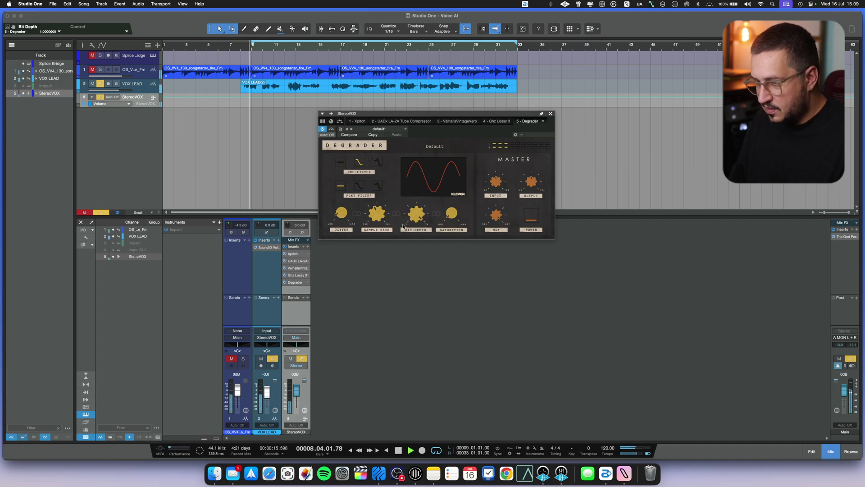
left_click_drag(380, 225, 377, 230)
key("space")
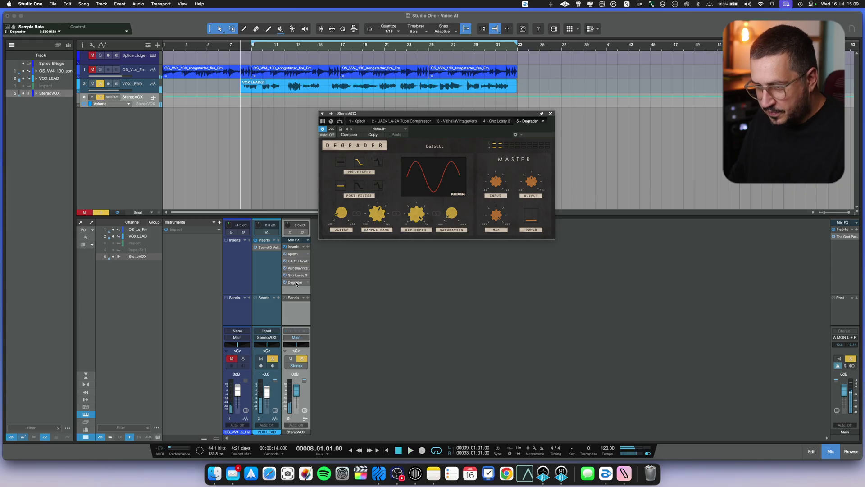